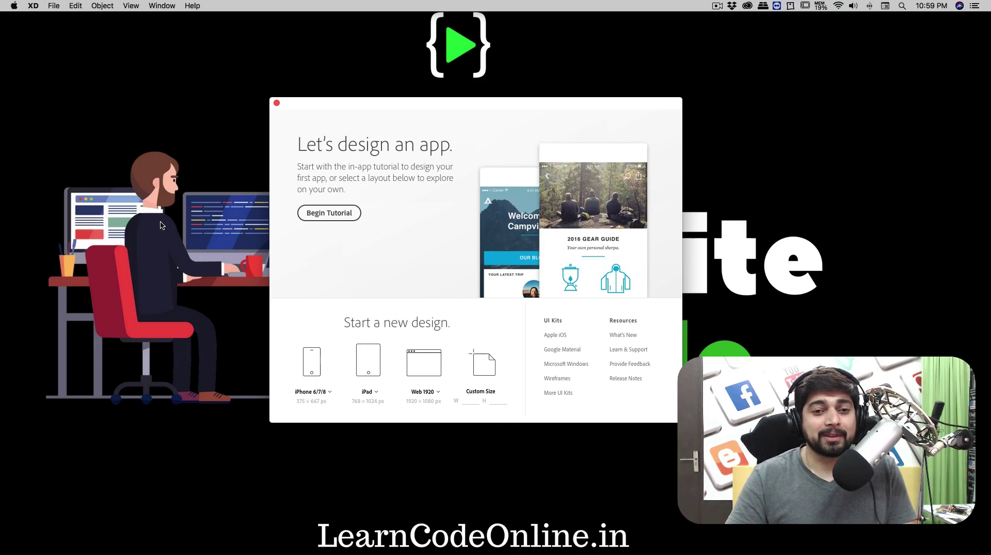
Reposition the XD start screen after briefly opening and closing the Creative Cloud panel.
left_click_drag(489, 108, 493, 89)
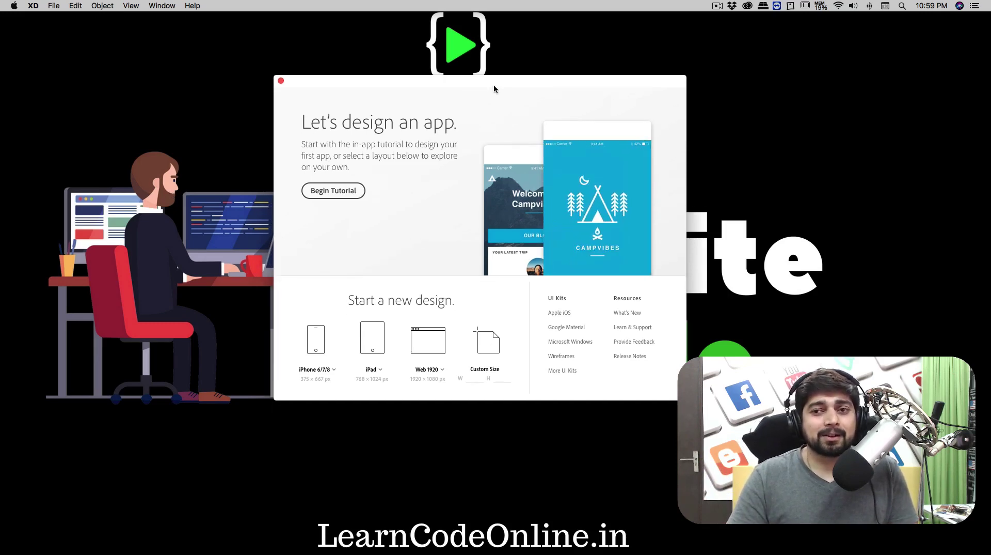
left_click(747, 6)
left_click(547, 58)
key("super+Tab")
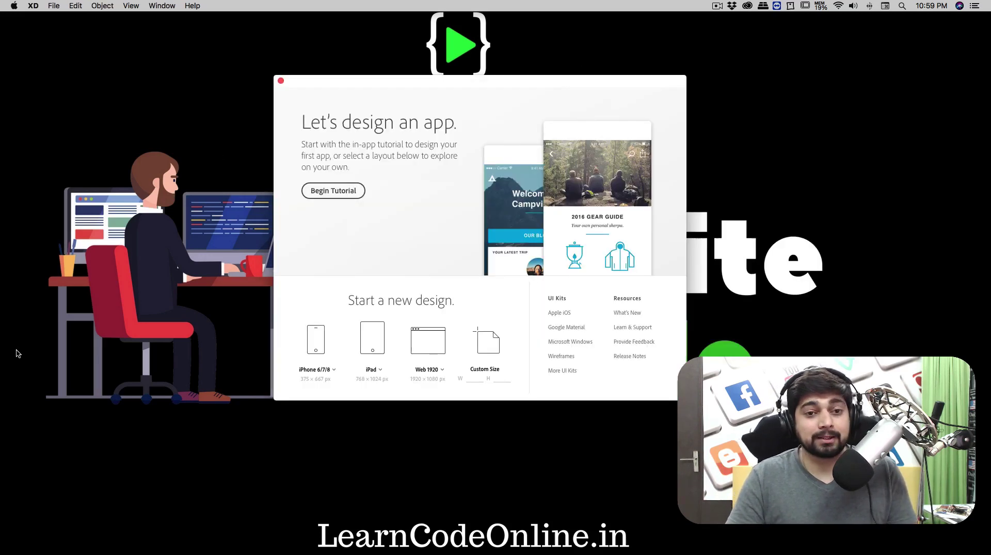
left_click_drag(431, 84, 435, 79)
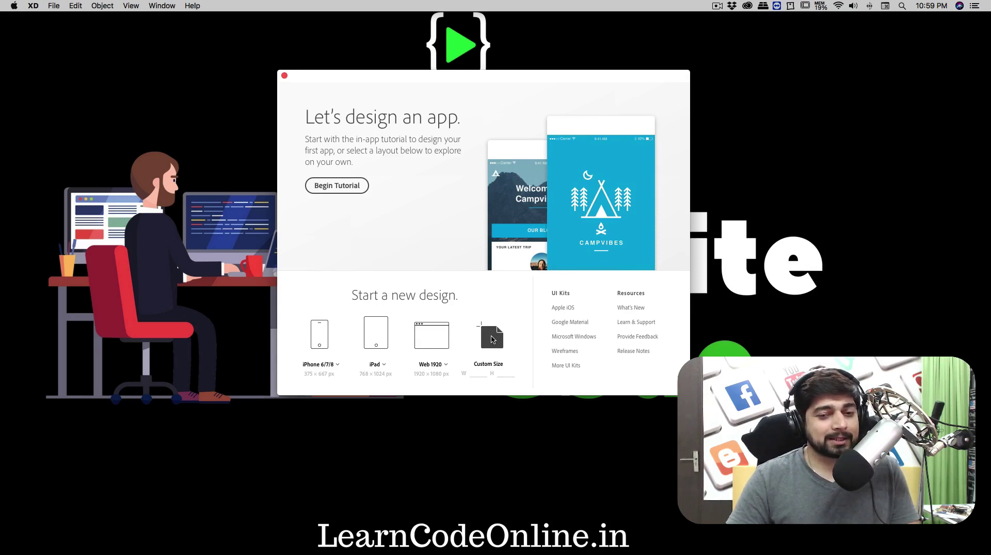
Browse the iPhone, tablet and web preset sizes and the custom width field.
left_click(338, 365)
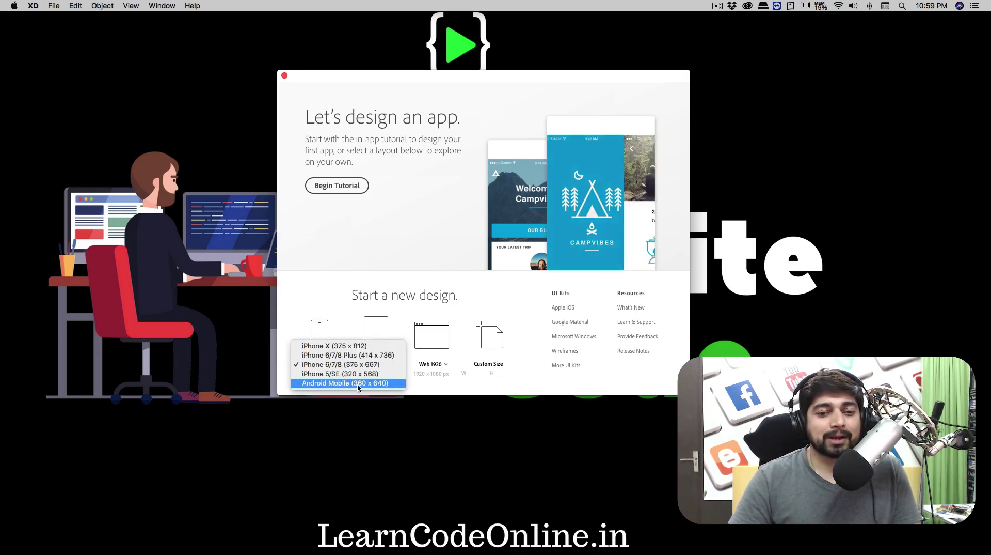
left_click(288, 390)
left_click(385, 365)
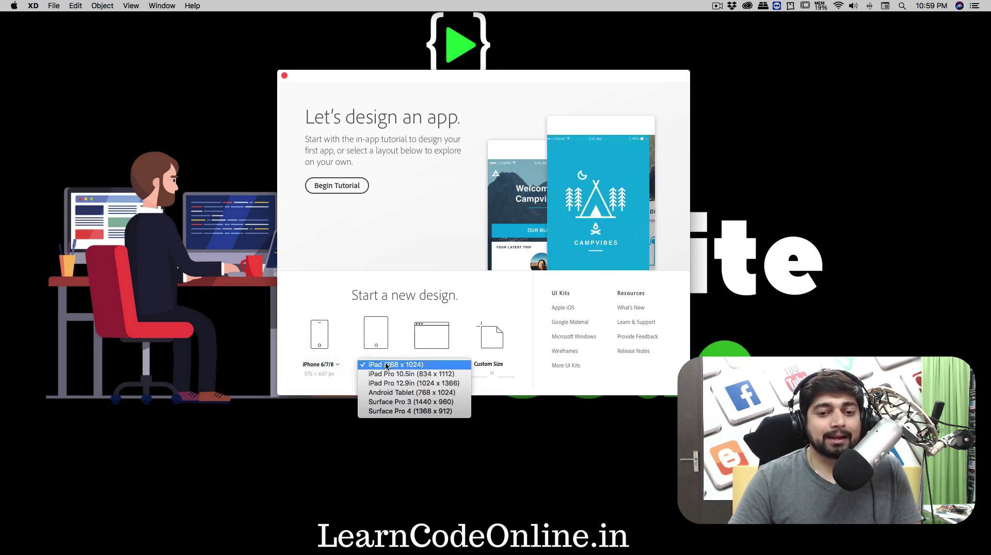
left_click(333, 392)
left_click(446, 365)
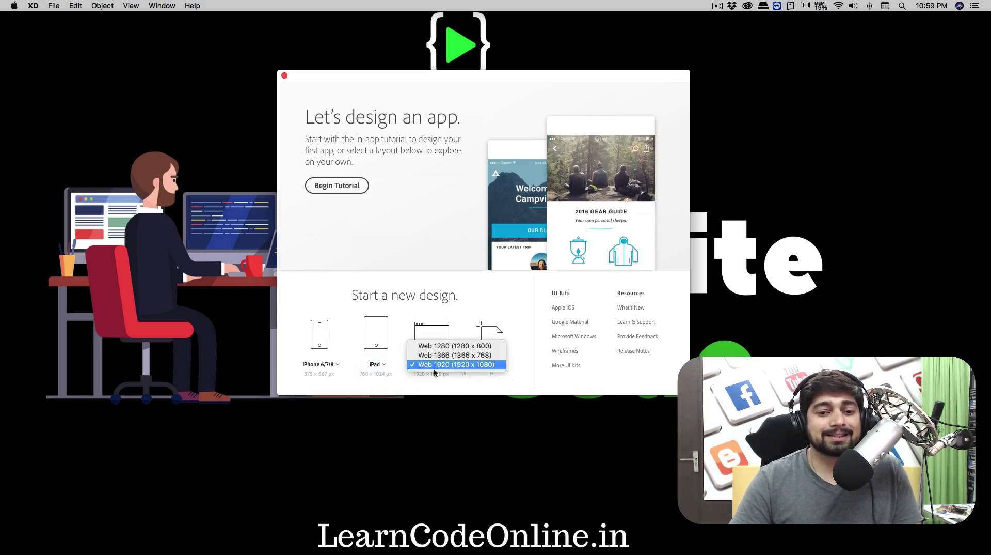
left_click(403, 389)
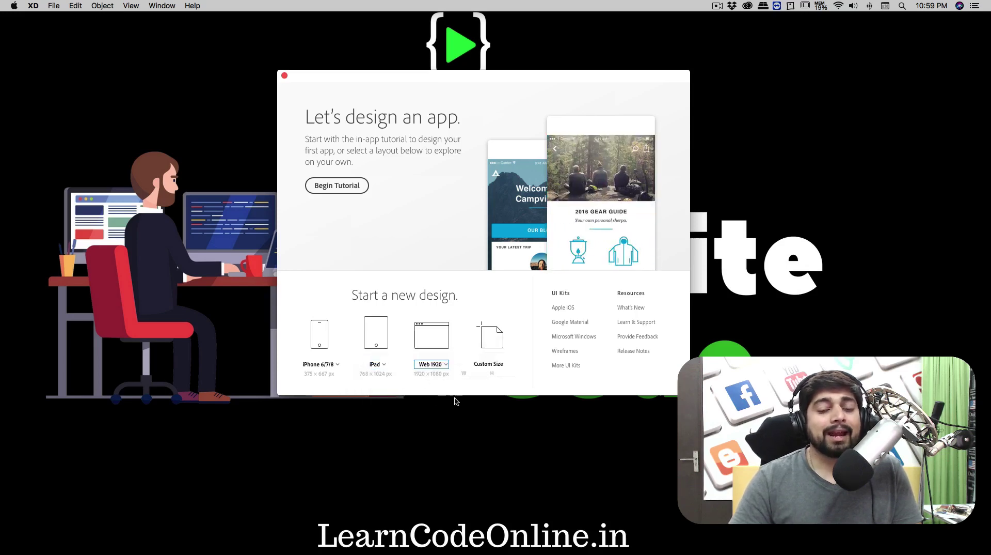
left_click(475, 374)
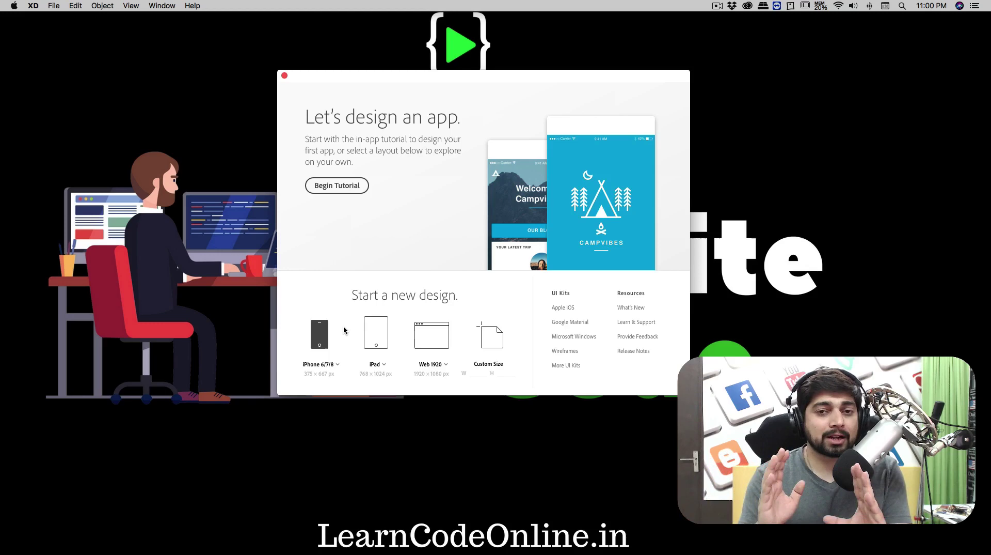
Create an iPhone 6/7/8 document, enlarge the window to fill the screen, and hide Assets.
left_click(319, 333)
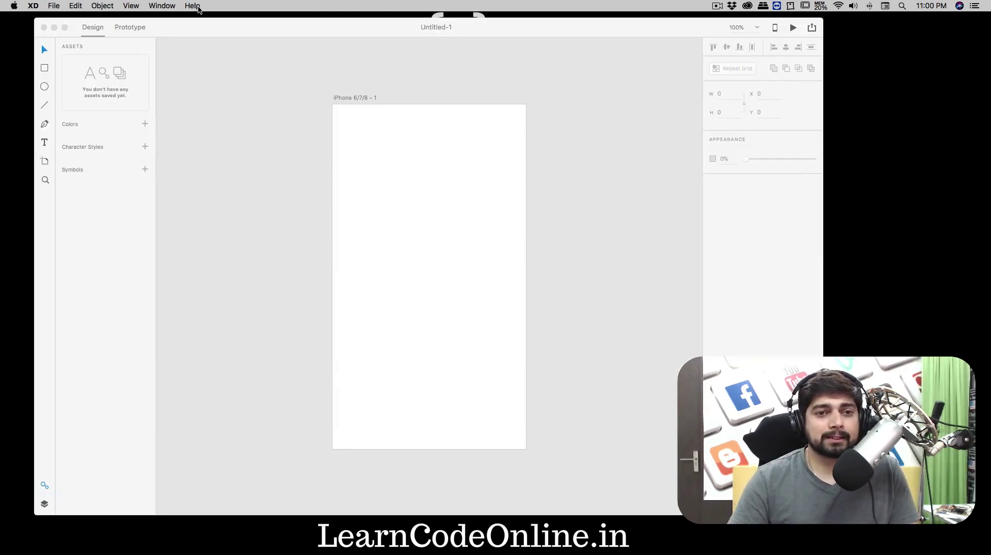
left_click_drag(231, 26, 202, 21)
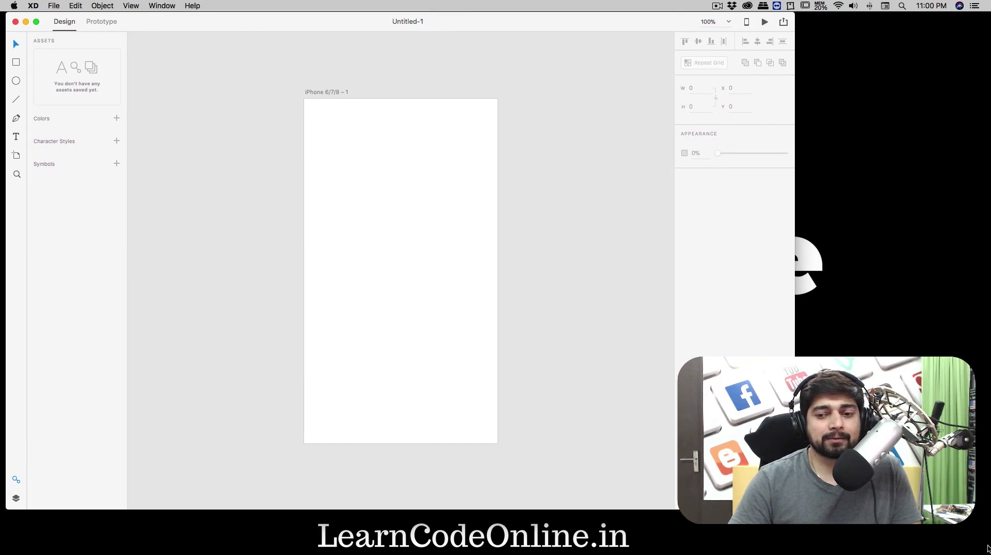
left_click_drag(795, 509, 987, 553)
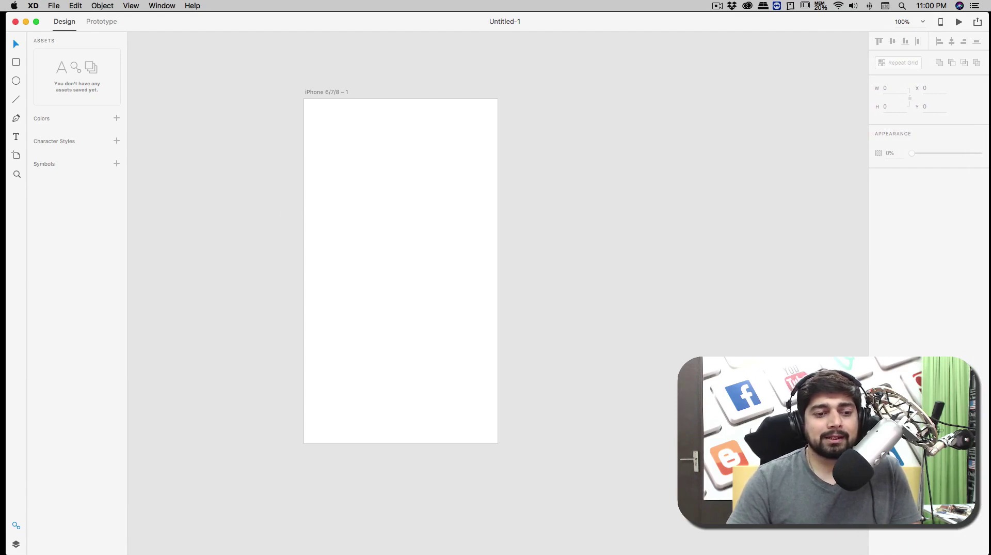
left_click(16, 525)
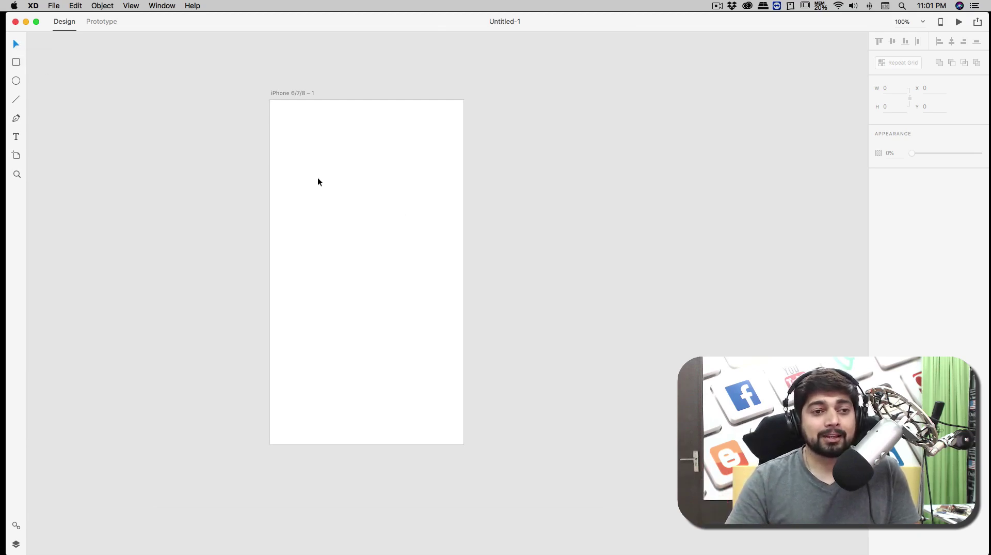
Draw a 286×129 rectangle at X 32, Y 47 near the artboard top, then select it.
left_click(16, 61)
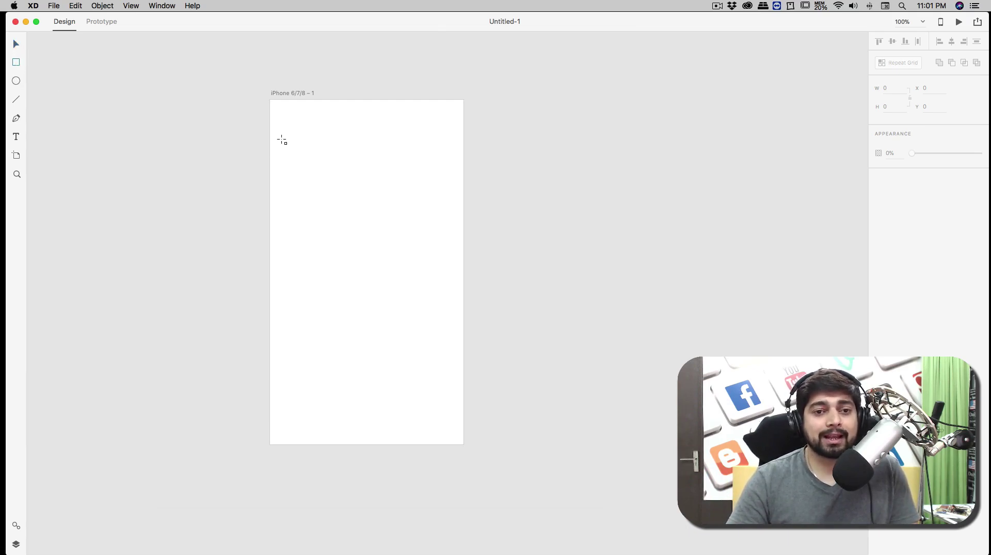
left_click_drag(286, 125, 433, 191)
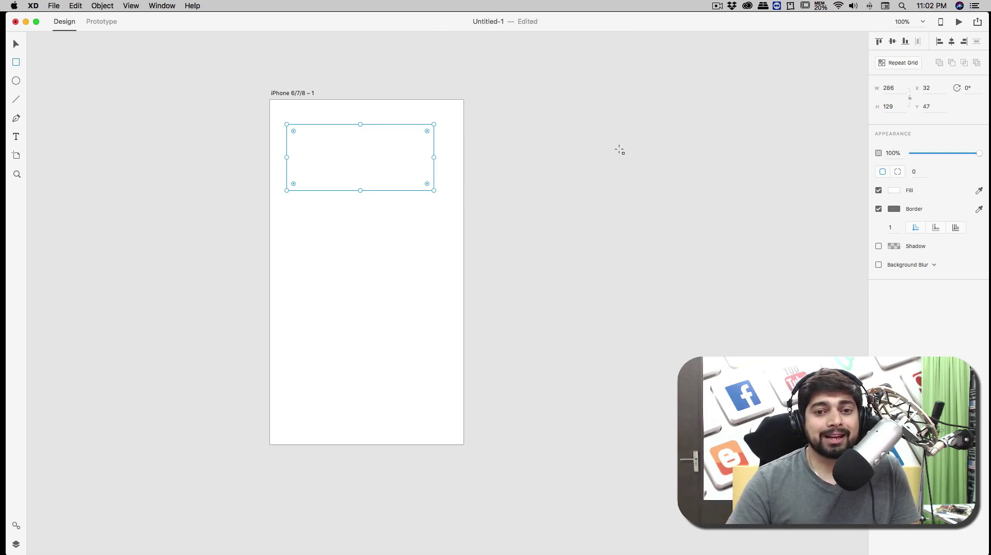
key("v")
left_click(440, 261)
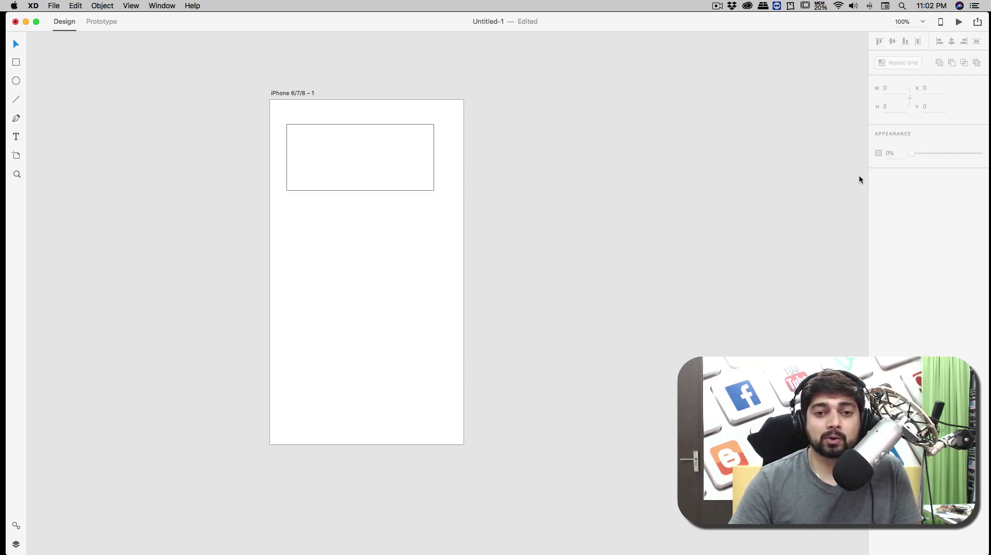
left_click(417, 125)
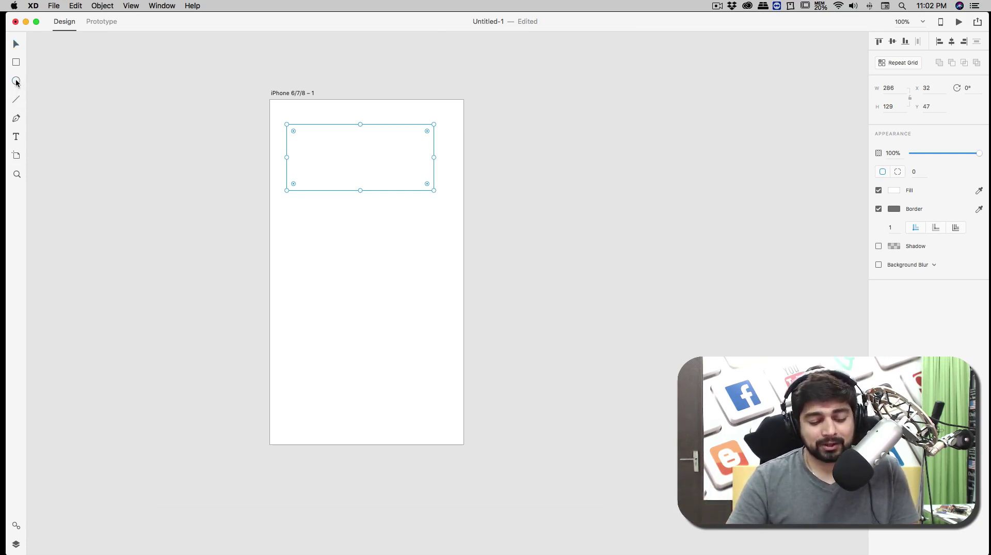
Draw a 191×185 circle at X 94, Y 268 below the rectangle and check its size.
left_click(16, 82)
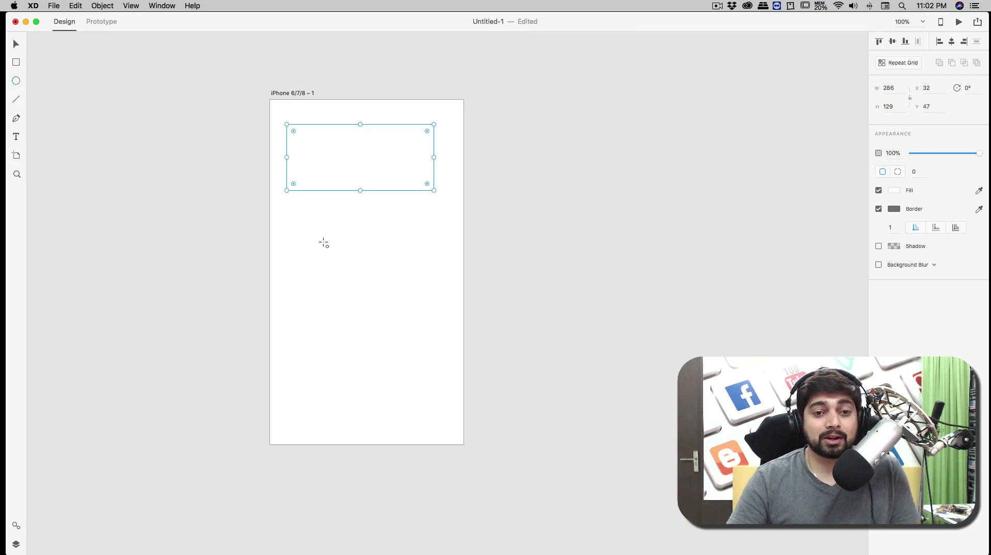
left_click_drag(319, 238, 416, 333)
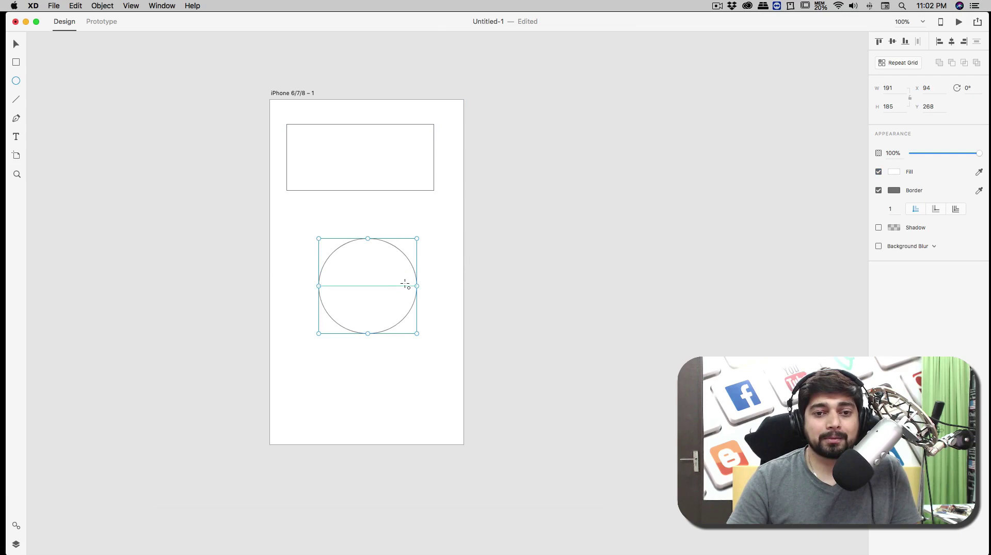
key("v")
left_click(433, 127)
left_click(416, 278)
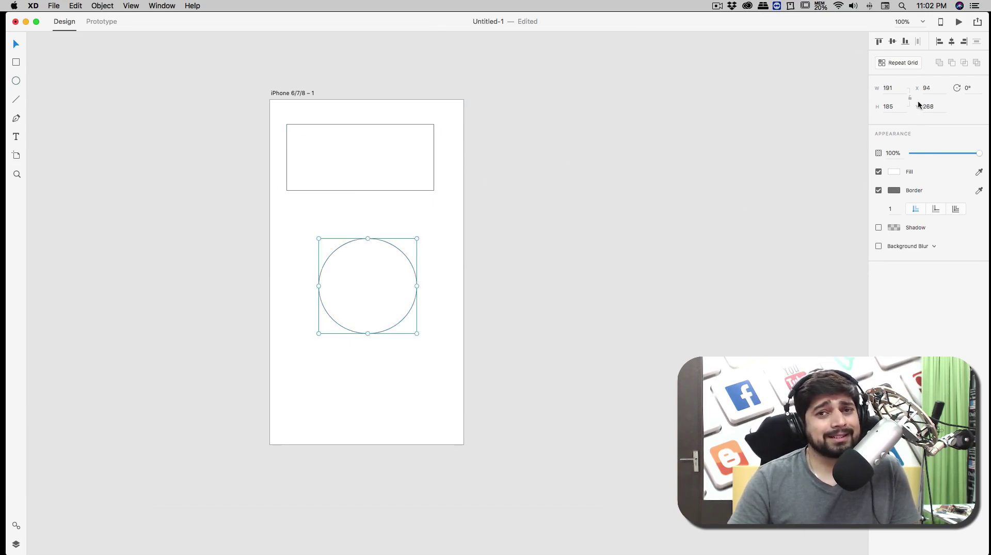
left_click(110, 144)
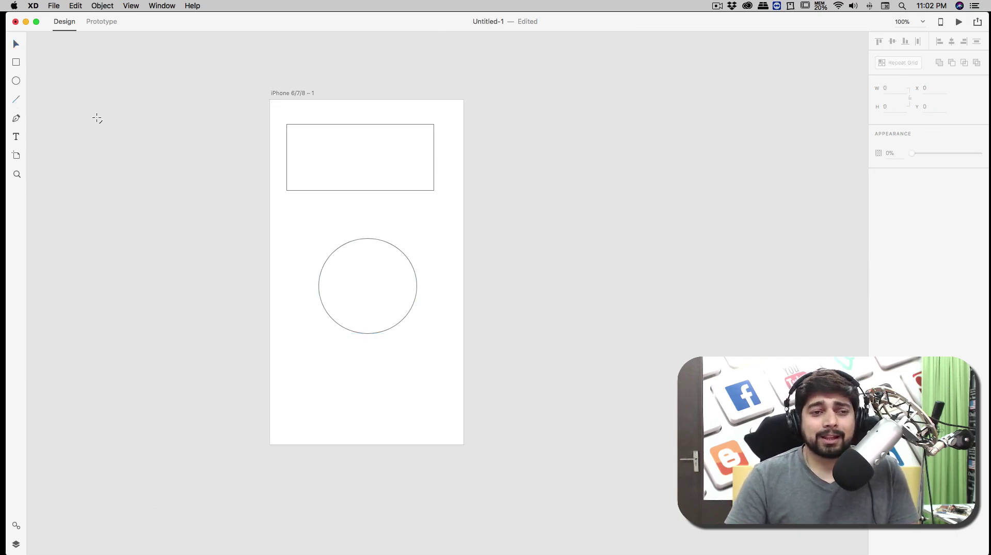
Draw a 262-wide horizontal line at X 56.5, Y 238.5 between the rectangle and circle.
mouse_move(299, 223)
left_mouse_down()
mouse_move(449, 222)
mouse_move(439, 249)
mouse_move(438, 230)
left_mouse_up()
key("shift")
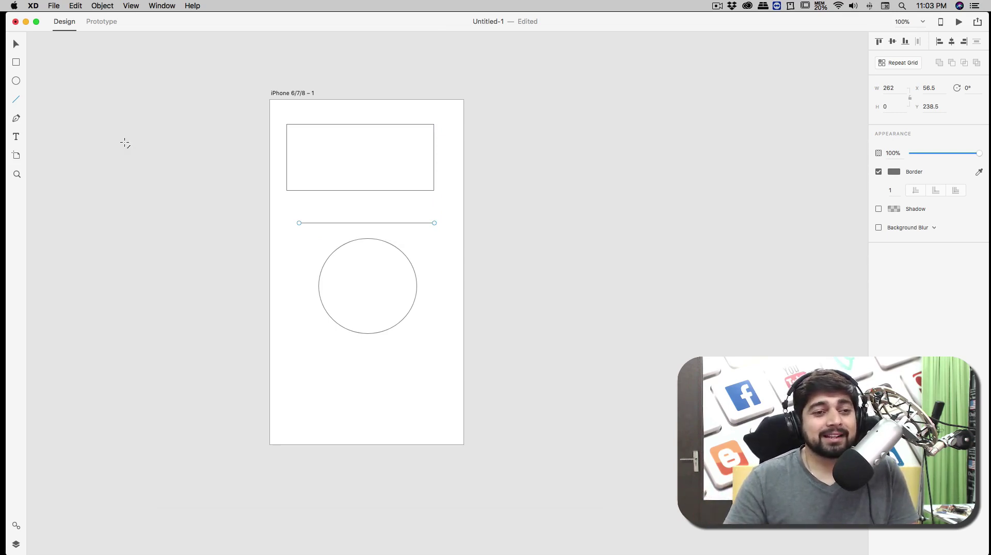
key("v")
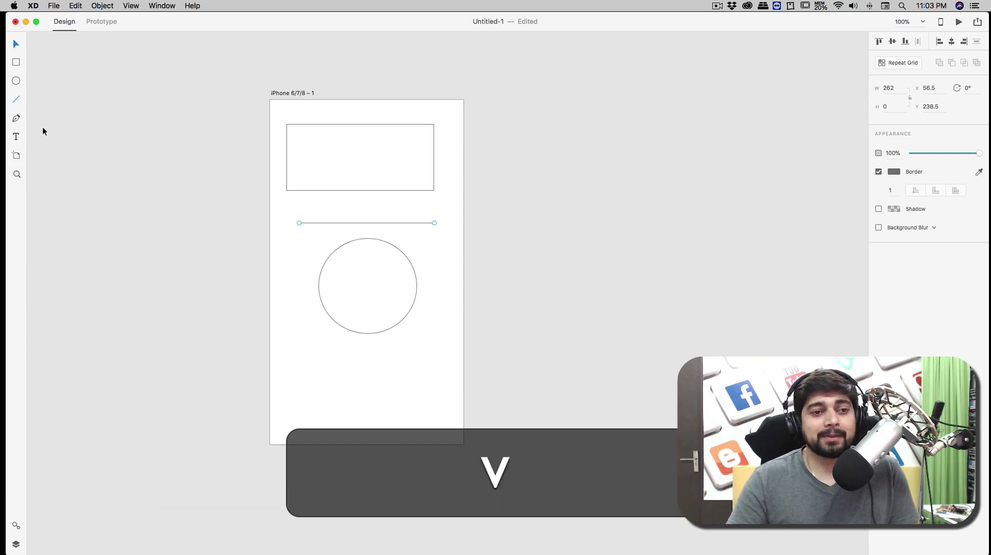
Draw a curved pen path dipping below the circle, removing the extra last anchor.
left_click(16, 119)
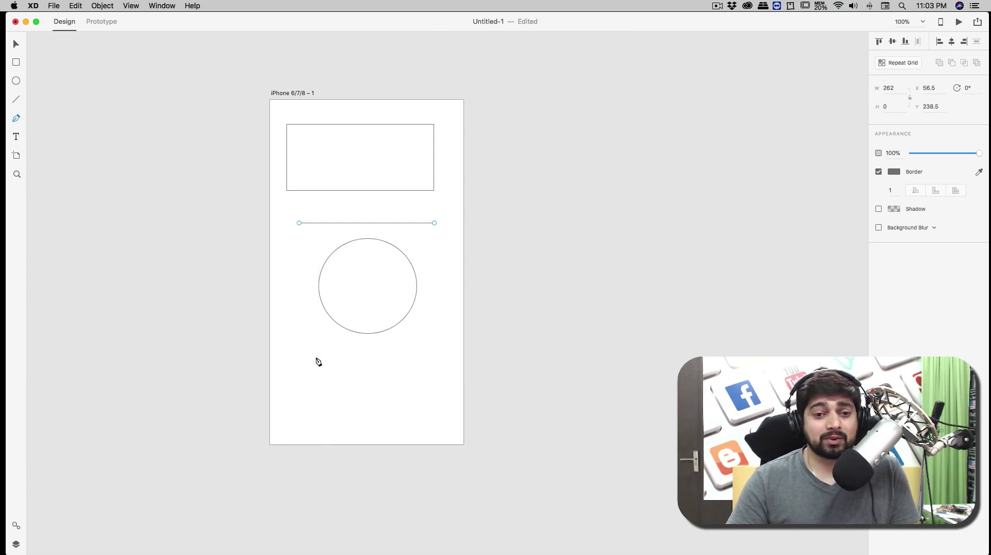
left_click_drag(316, 358, 413, 358)
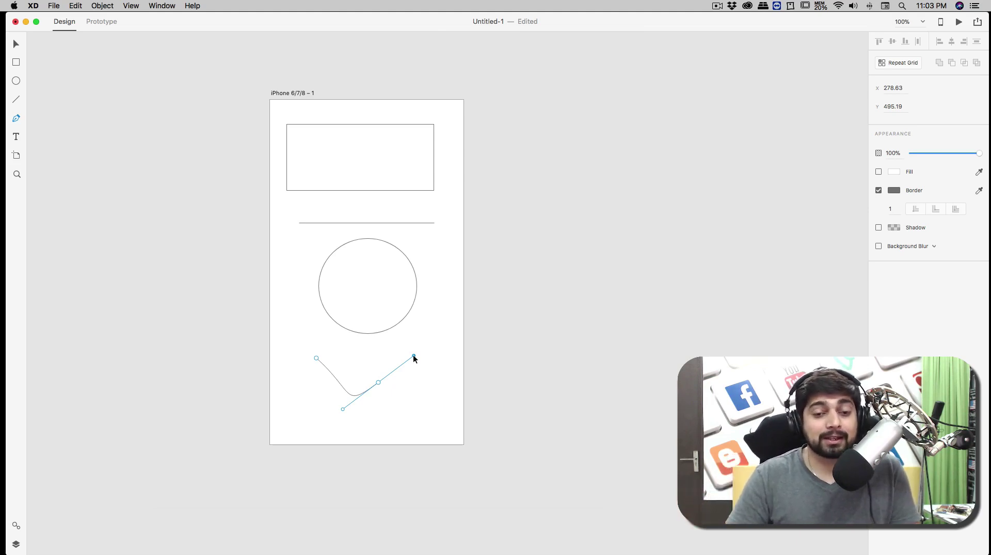
key("Escape")
key("super+z")
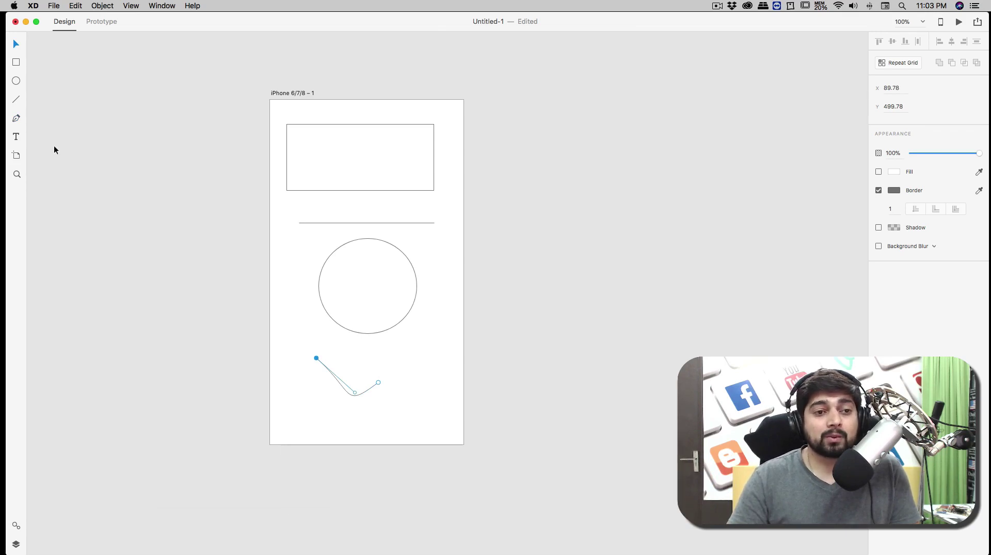
Add 'Hello world' text above the rectangle and scale it up to Helvetica Neue 28.
left_click(16, 137)
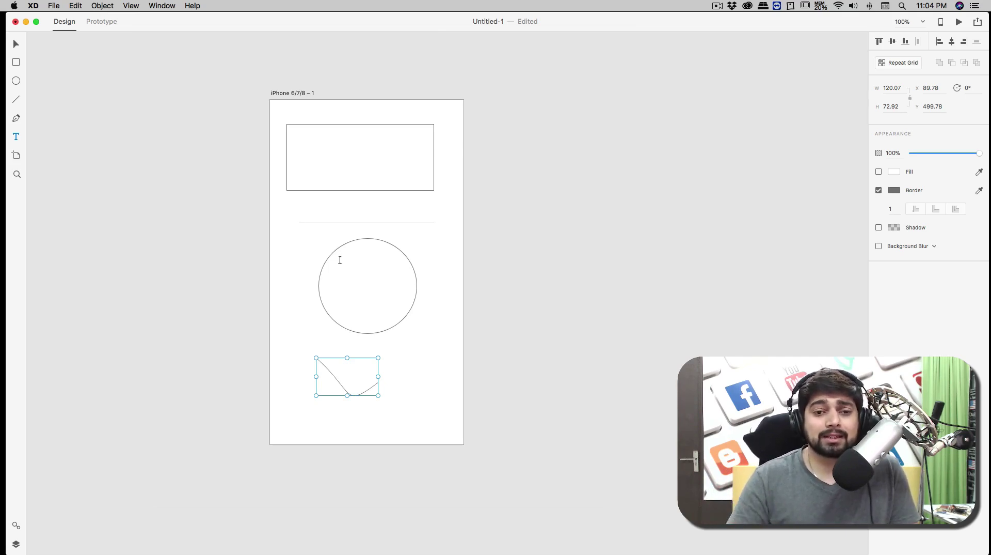
left_click(335, 114)
type("Hello world")
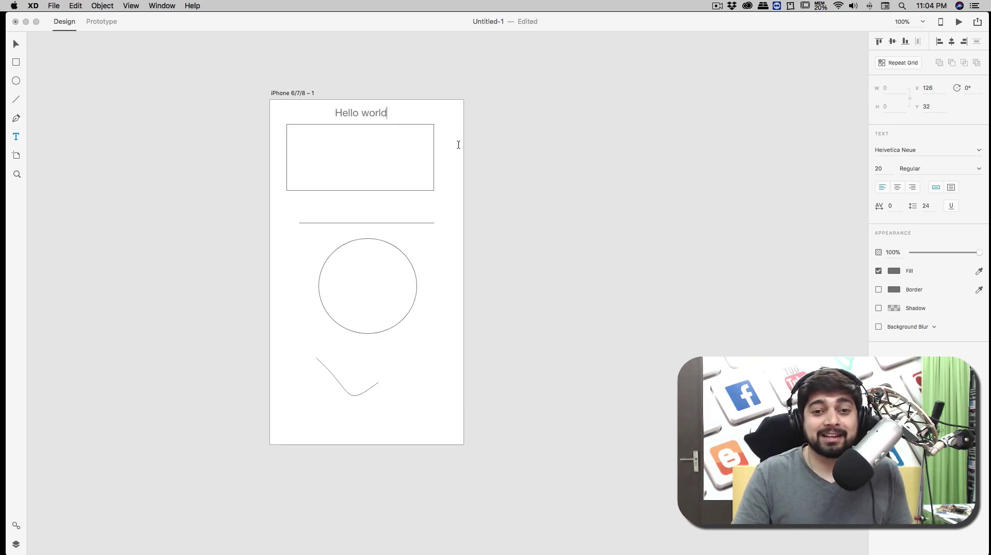
key("Escape")
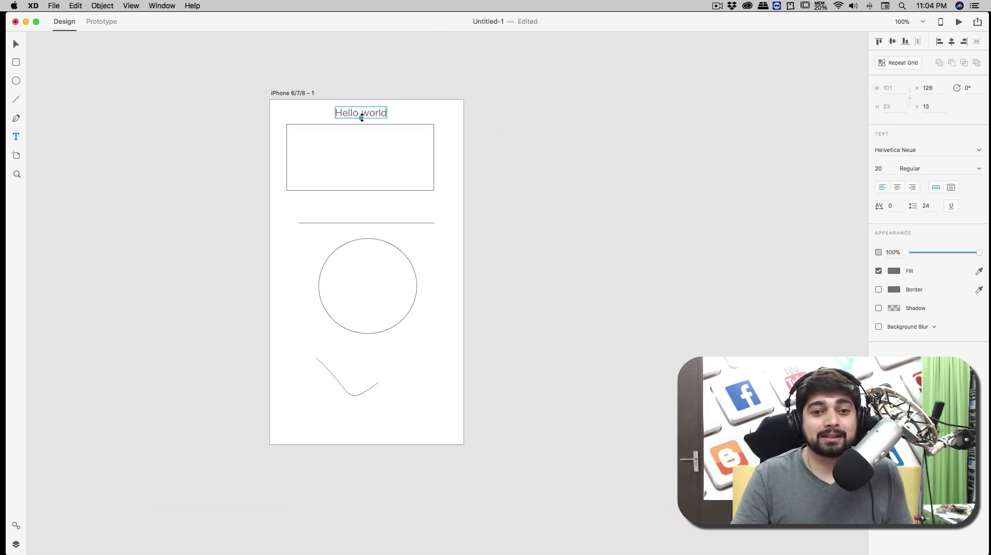
mouse_move(362, 117)
left_mouse_down()
mouse_move(367, 174)
mouse_move(362, 123)
left_mouse_up()
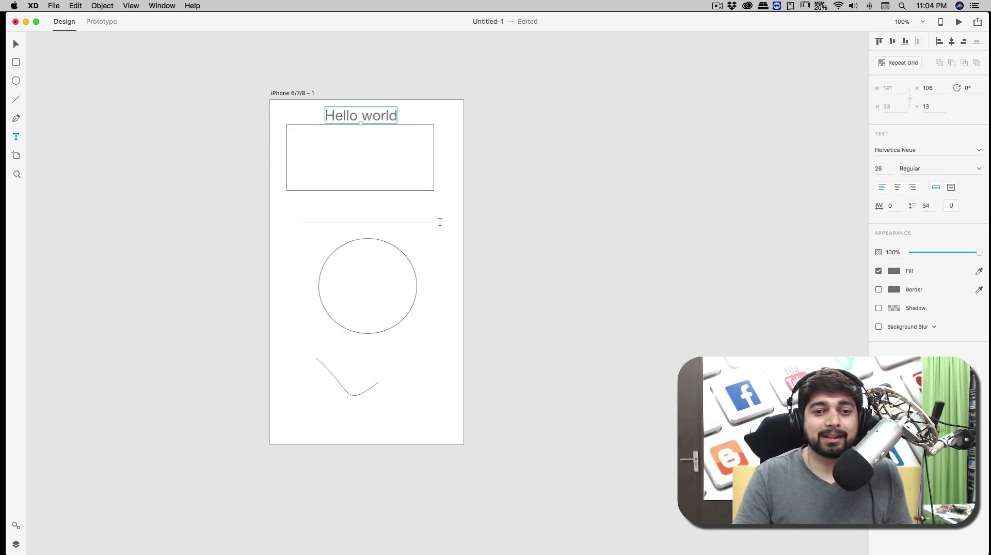
Draw a second artboard beside the iPhone one and size it 300×300.
left_click(79, 149)
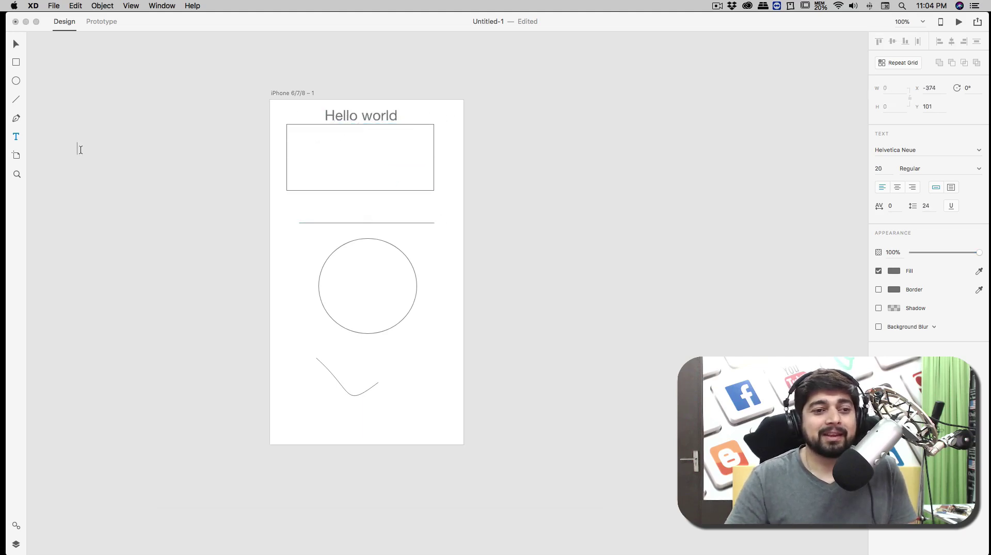
left_click(17, 156)
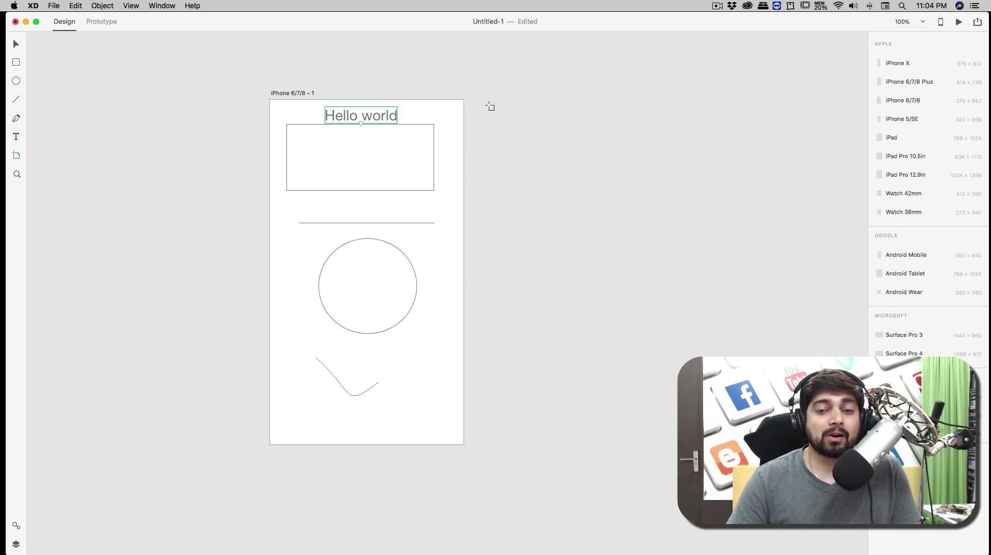
mouse_move(487, 102)
left_mouse_down()
mouse_move(579, 160)
mouse_move(627, 175)
left_mouse_up()
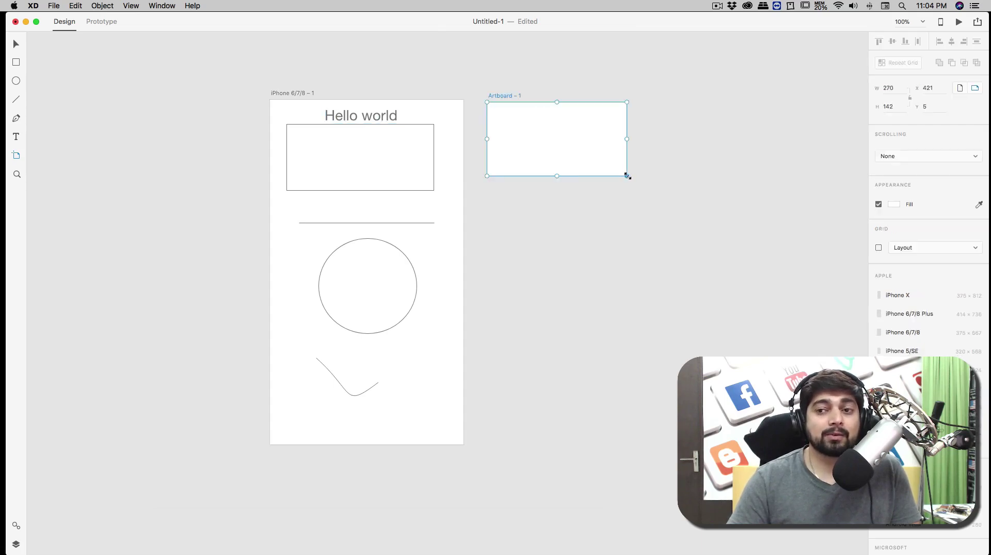
left_click(888, 88)
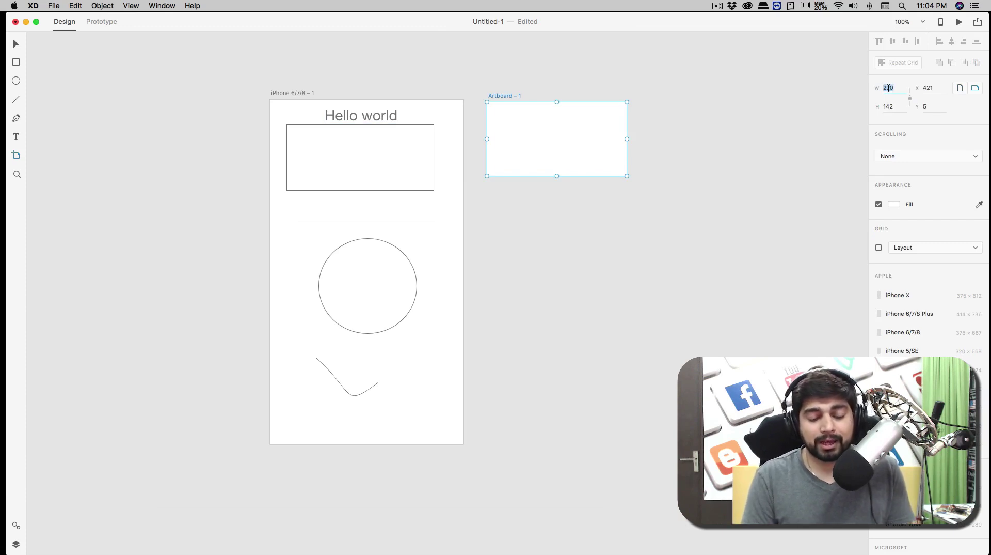
type("300")
key("Tab")
type("300")
key("Return")
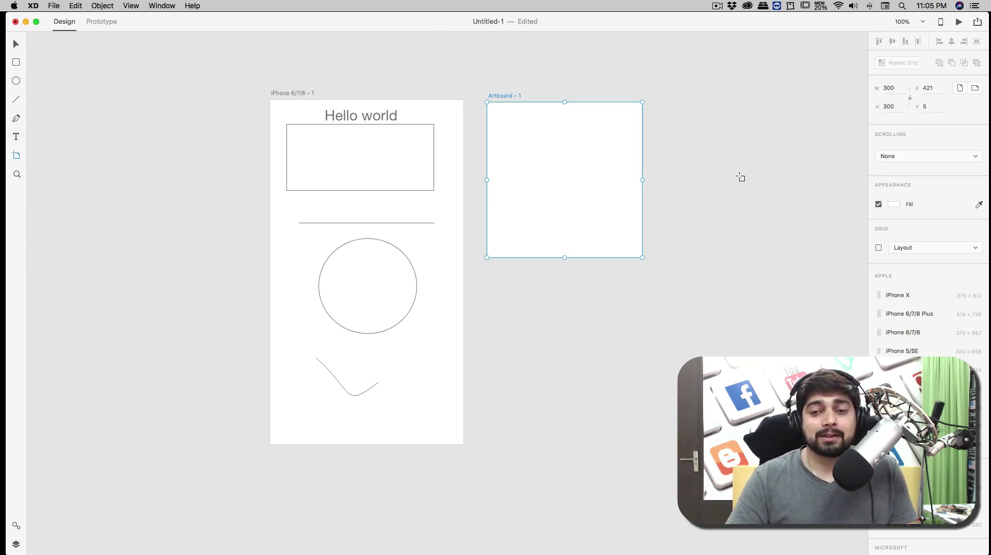
left_click(17, 175)
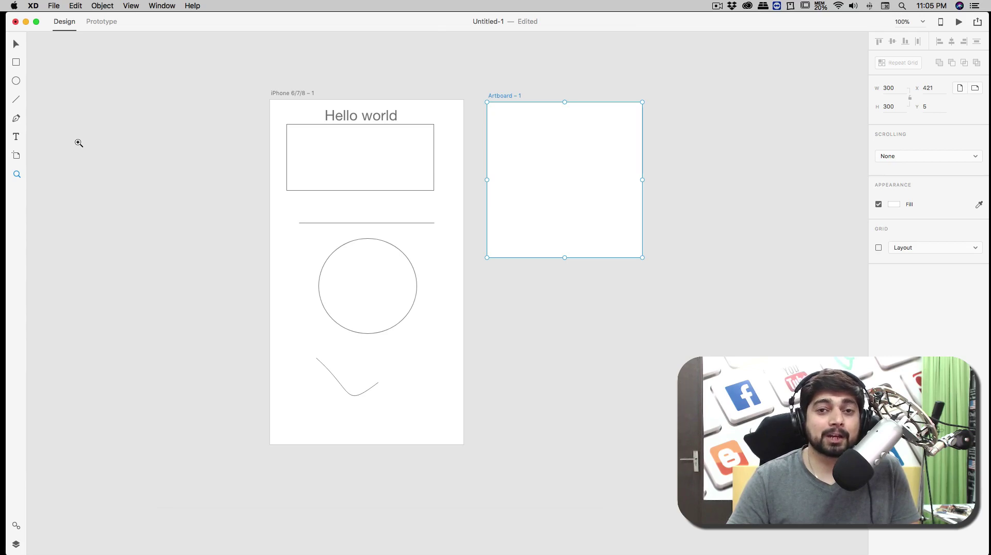
Zoom into the iPhone artboard, try 100% and 200% views, then fit all with ⌘0.
left_click(17, 175)
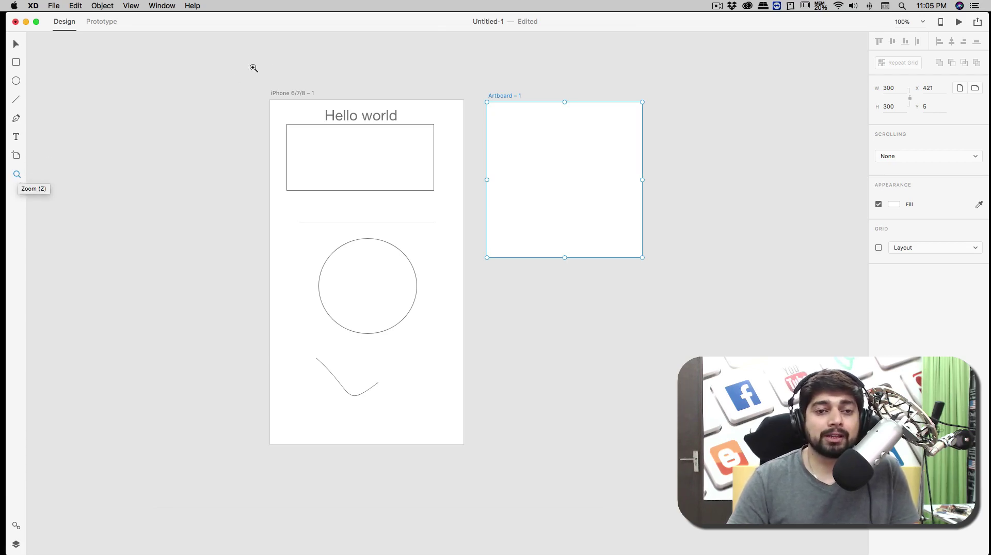
left_click_drag(254, 88, 472, 212)
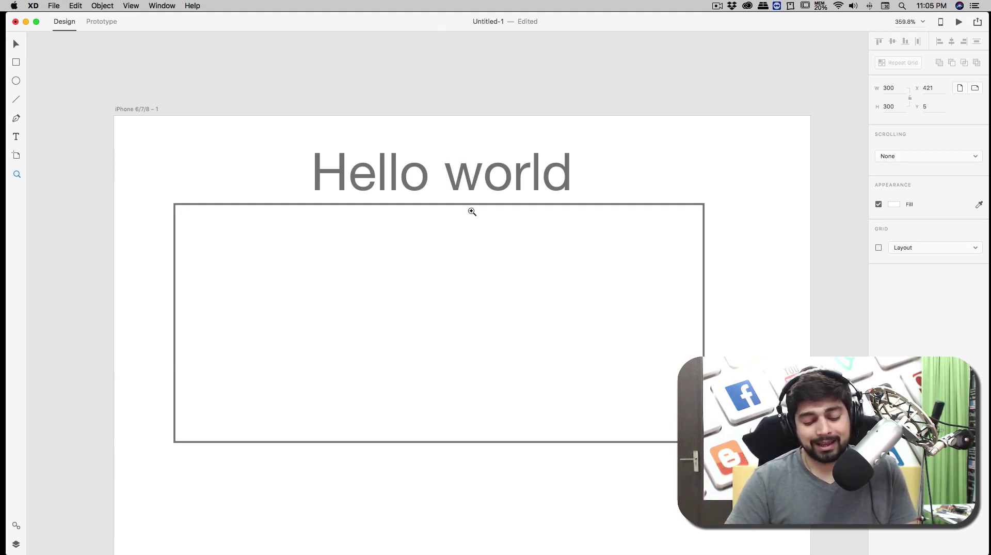
key("super+0")
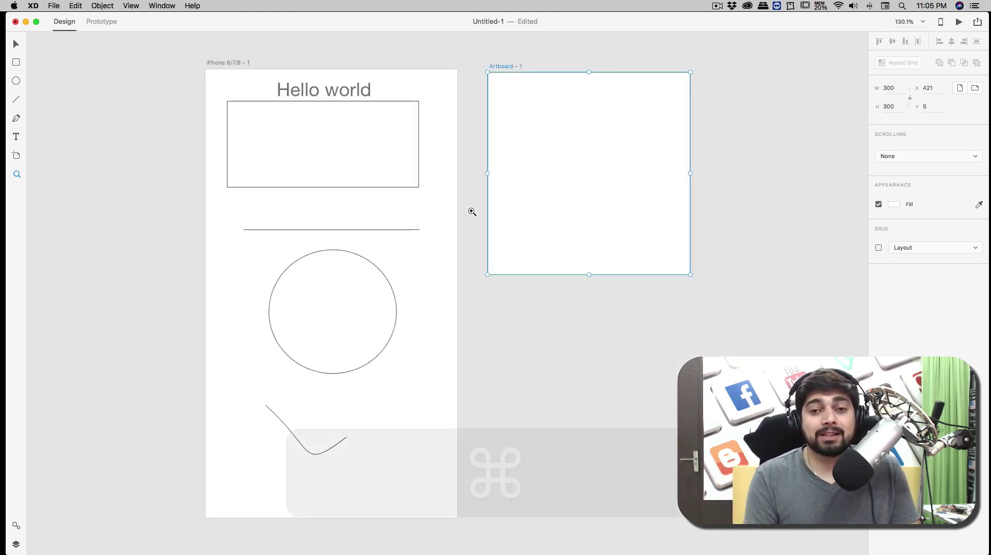
key("super+1")
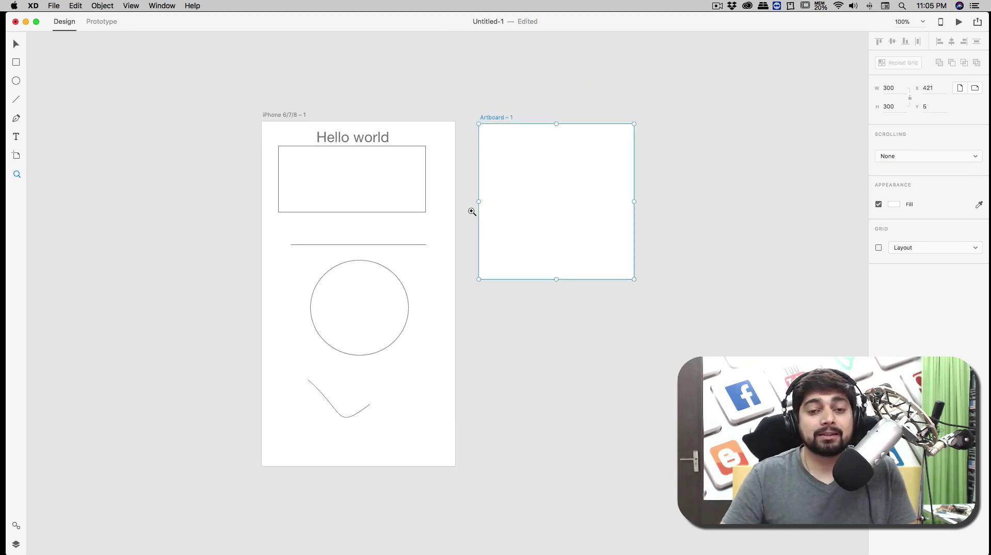
key("super+2")
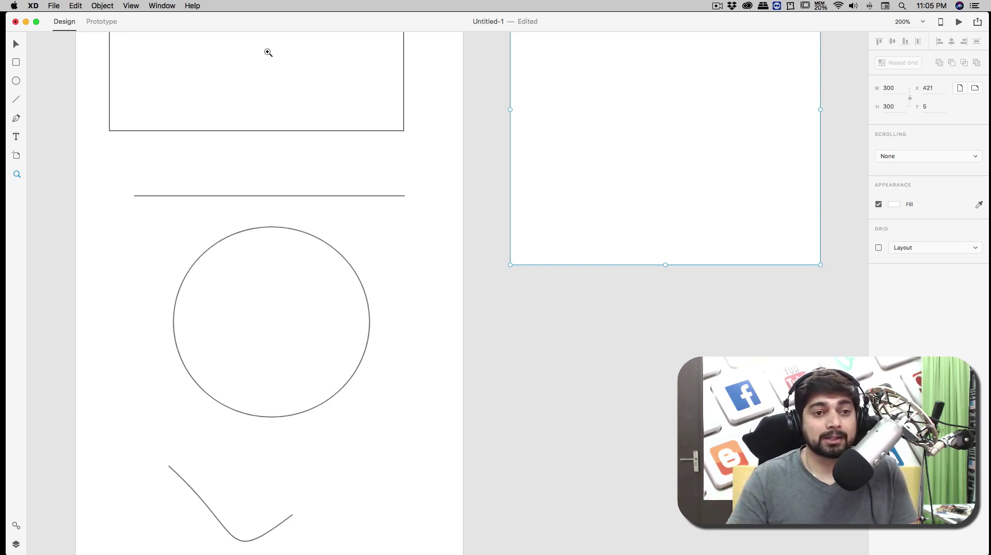
left_click(133, 7)
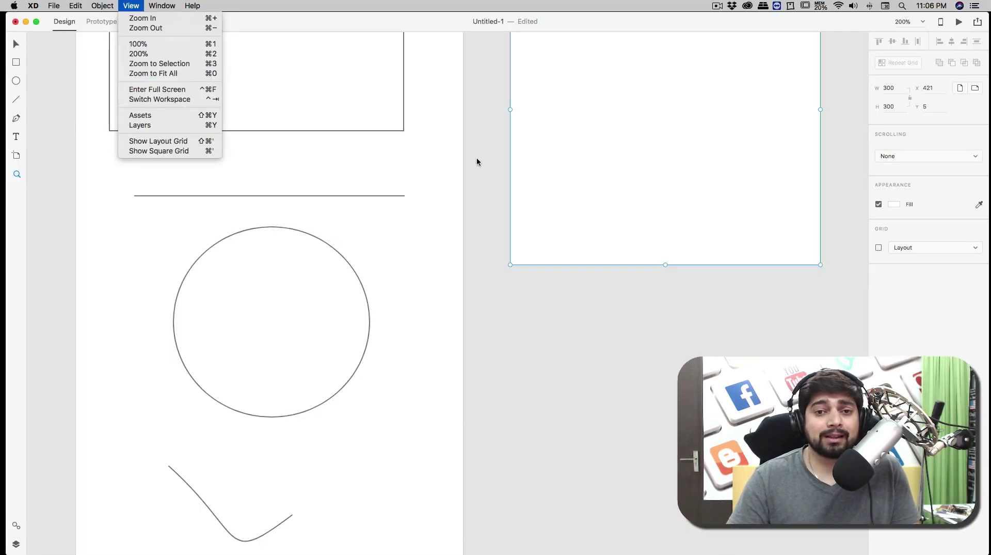
left_click(477, 159)
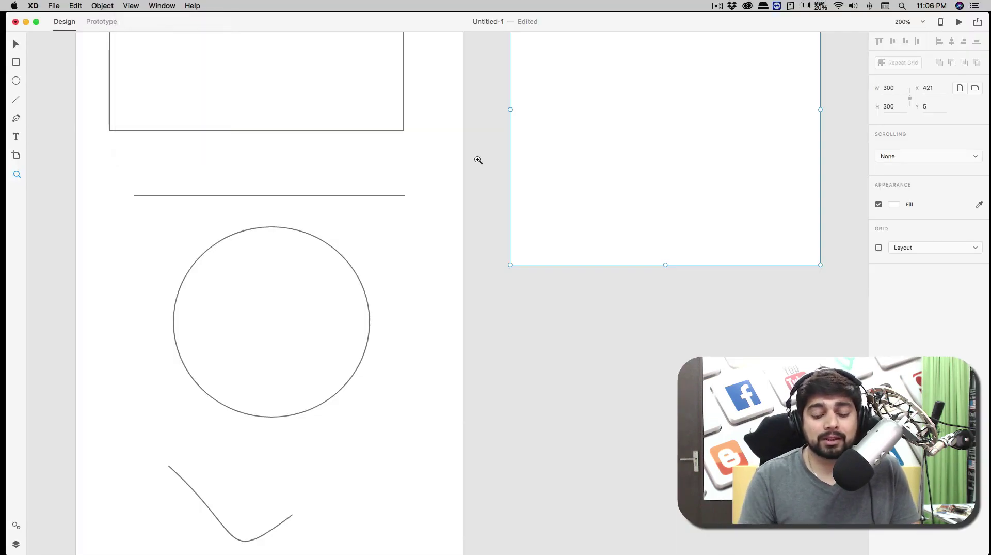
key("super+0")
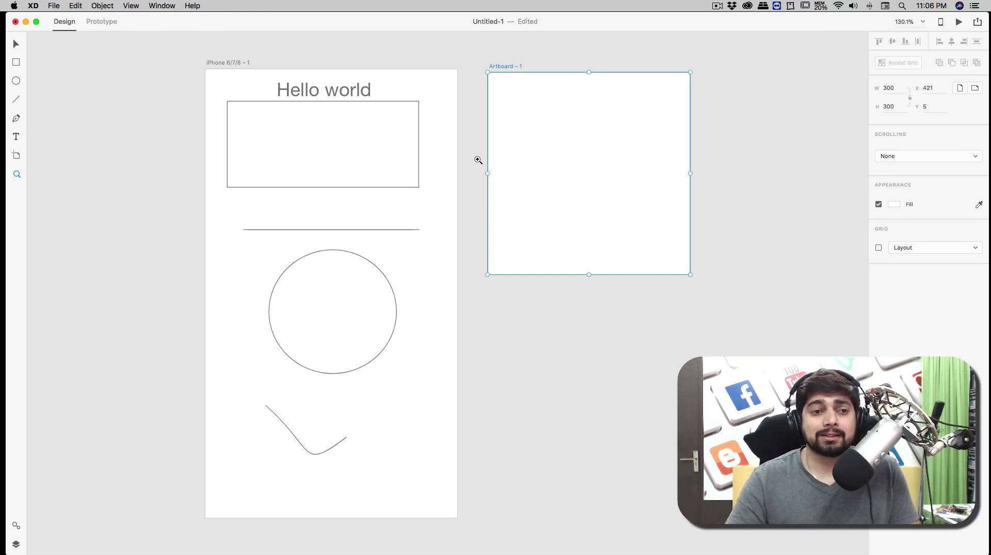